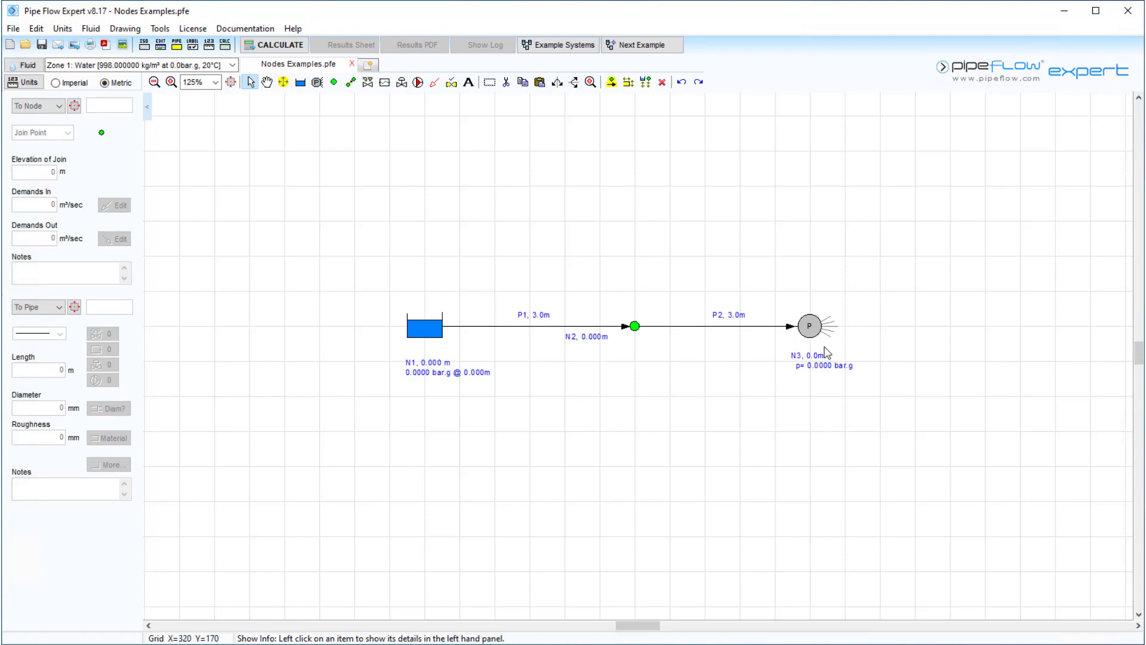
Select tank N1 and enter a 3 m liquid level and a 2 m elevation.
{"action": "left_click", "coordinate": [420, 332]}
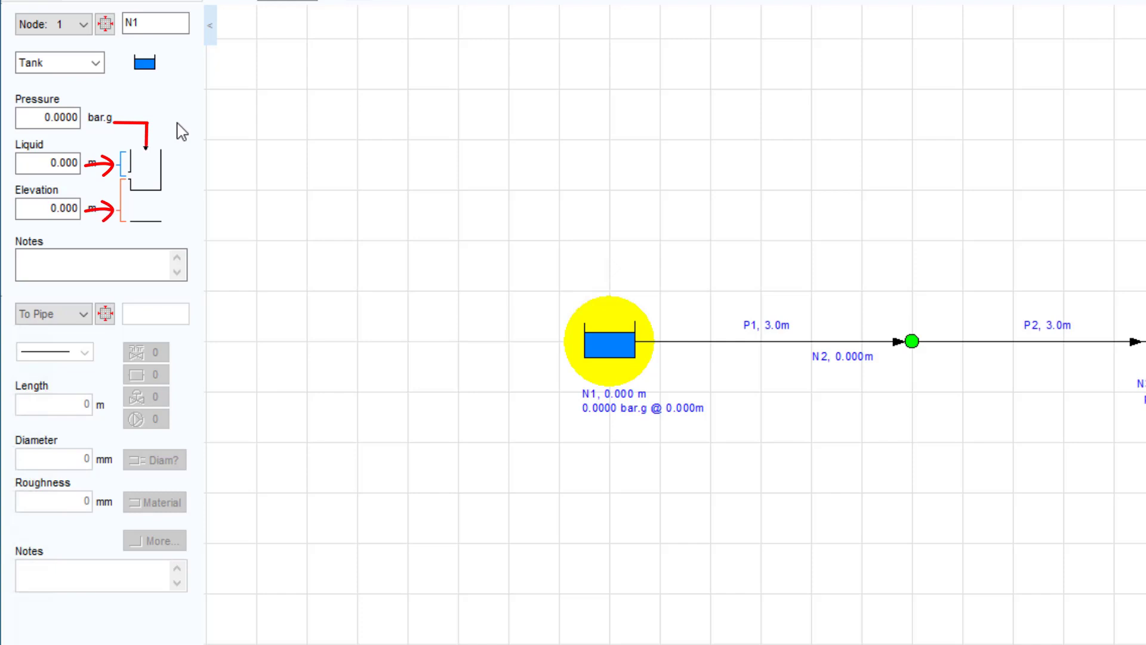
{"action": "left_click", "coordinate": [62, 163]}
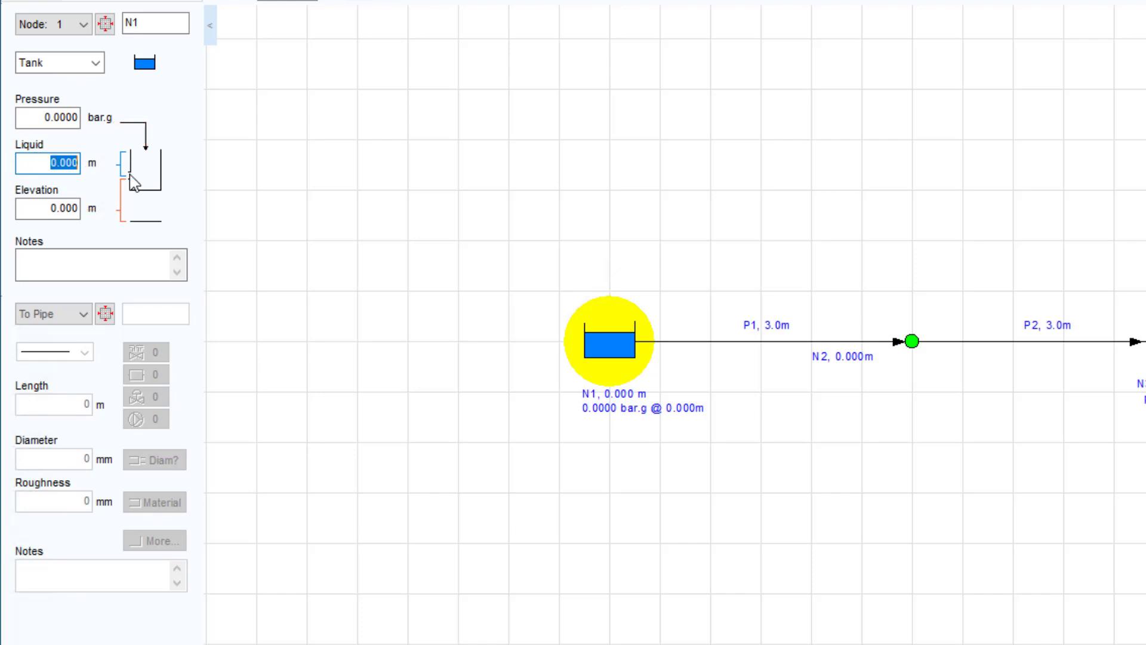
{"action": "type", "text": "3"}
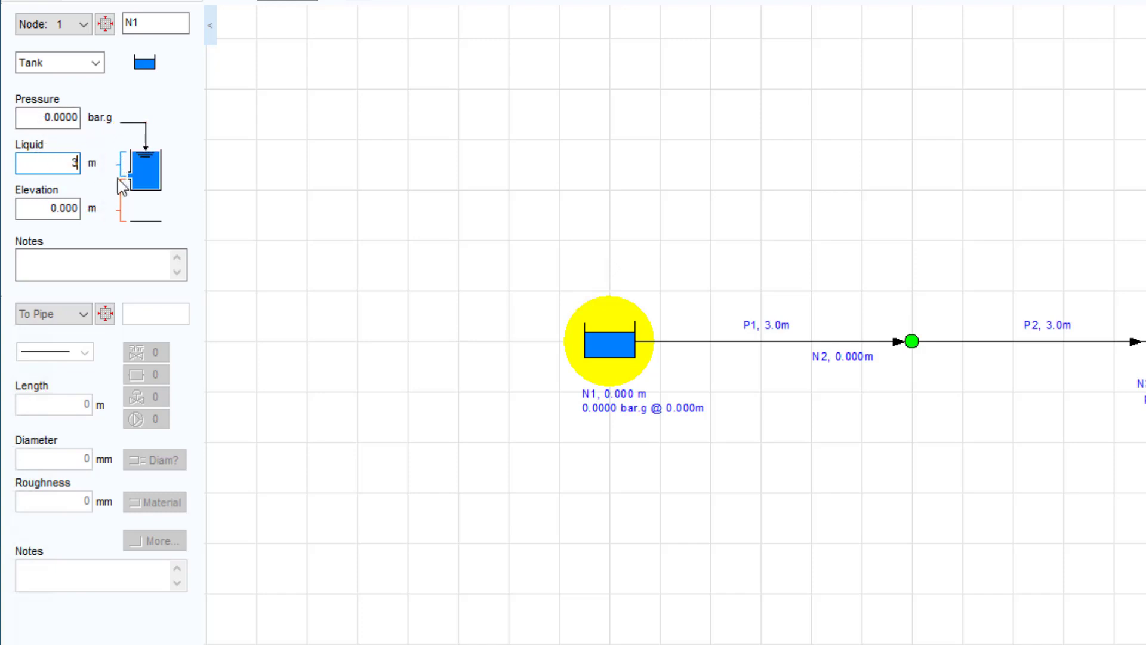
{"action": "left_click", "coordinate": [42, 210]}
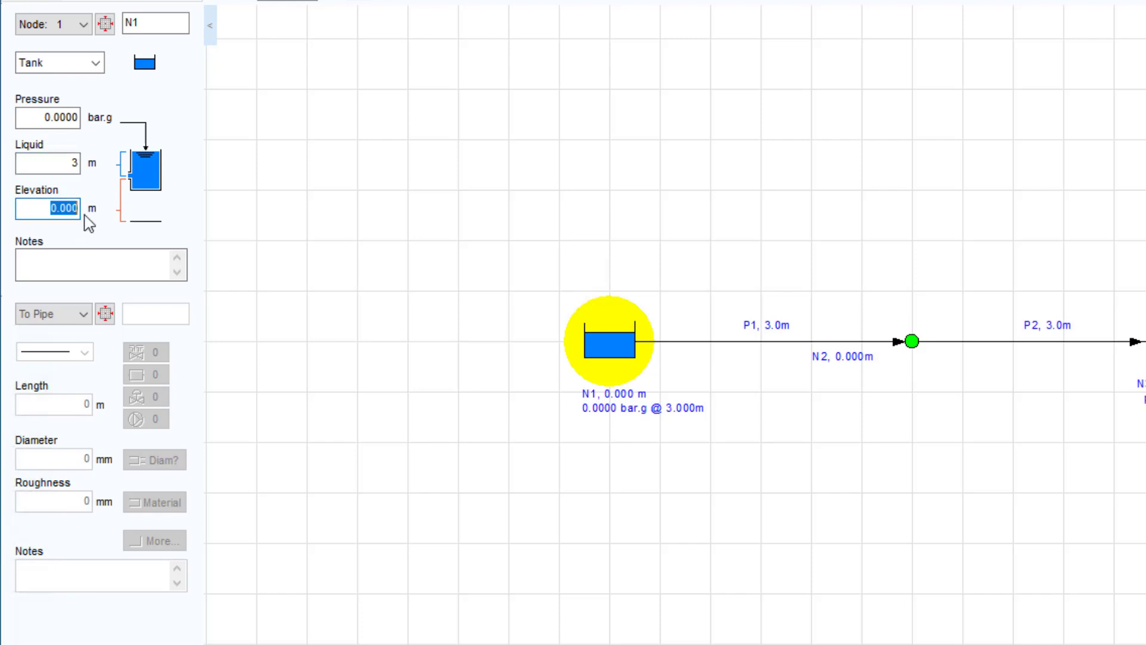
{"action": "type", "text": "2"}
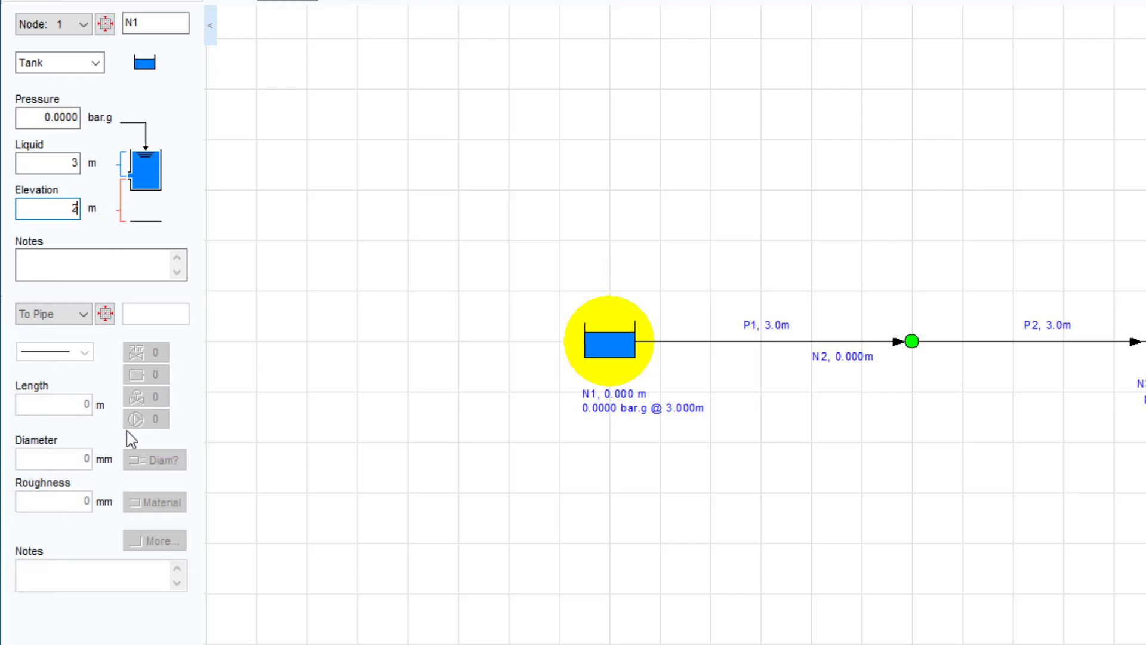
{"action": "left_click", "coordinate": [912, 340]}
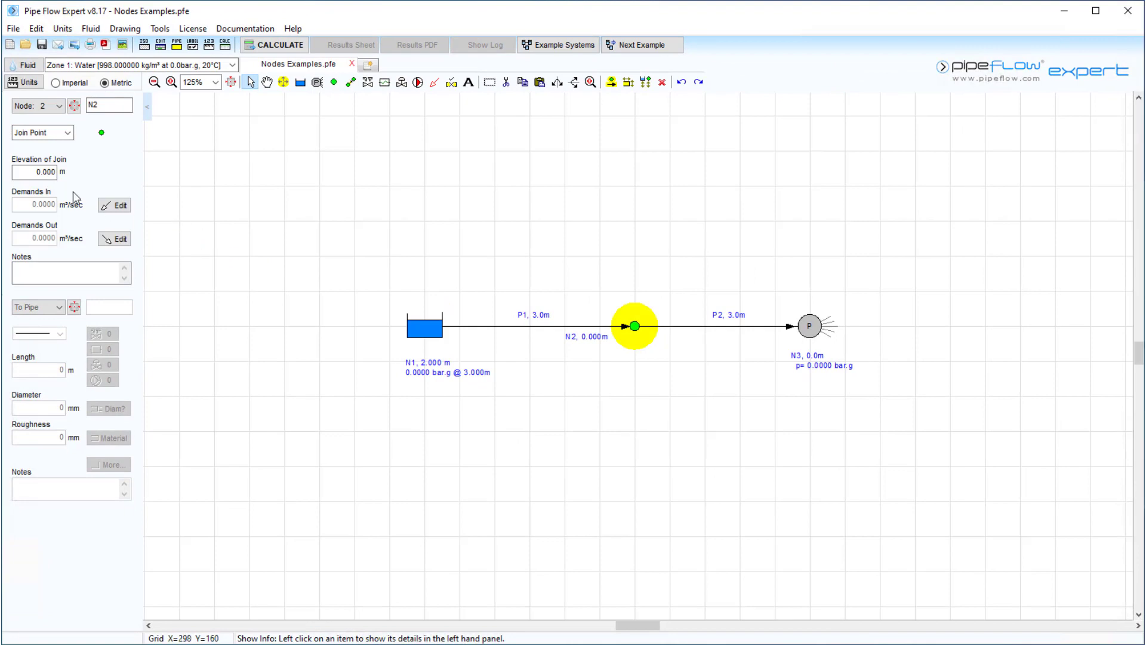
{"action": "left_click", "coordinate": [809, 335]}
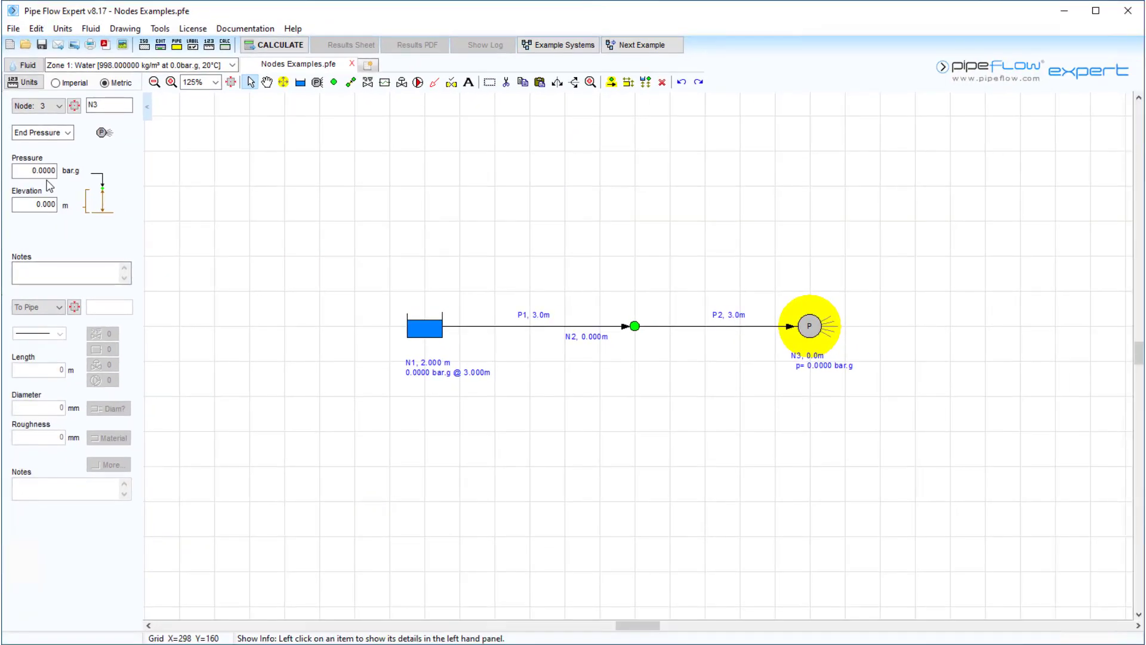
{"action": "left_click", "coordinate": [421, 327]}
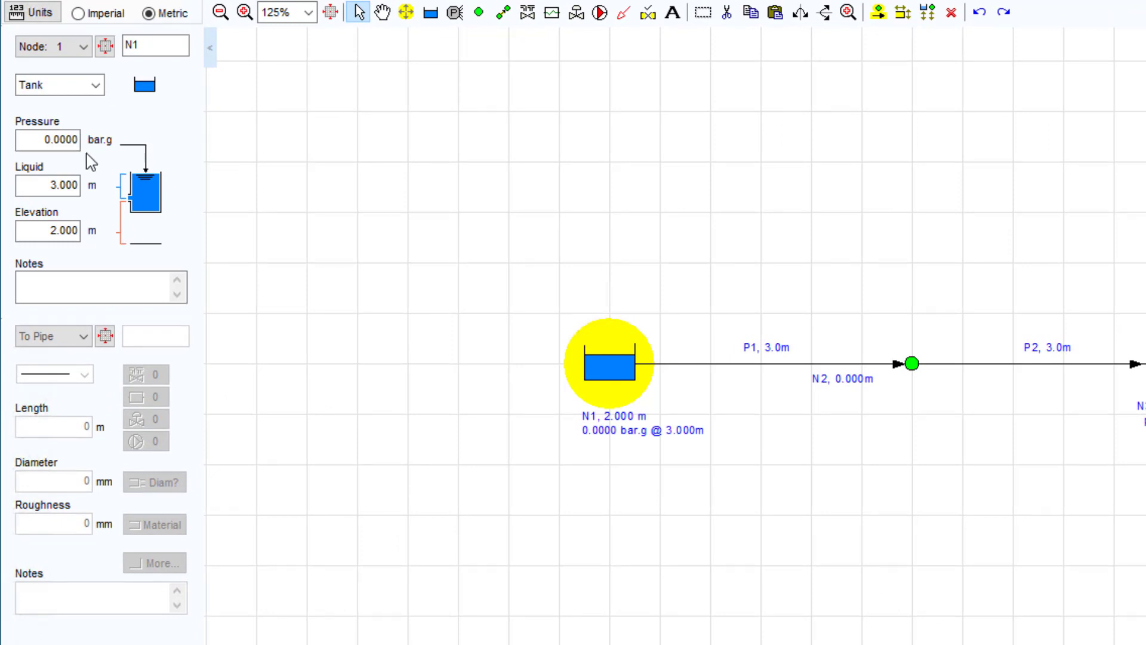
Change tank N1's symbol to the tall vessel shape at 150% size in yellow, and save it.
{"action": "left_click", "coordinate": [142, 105]}
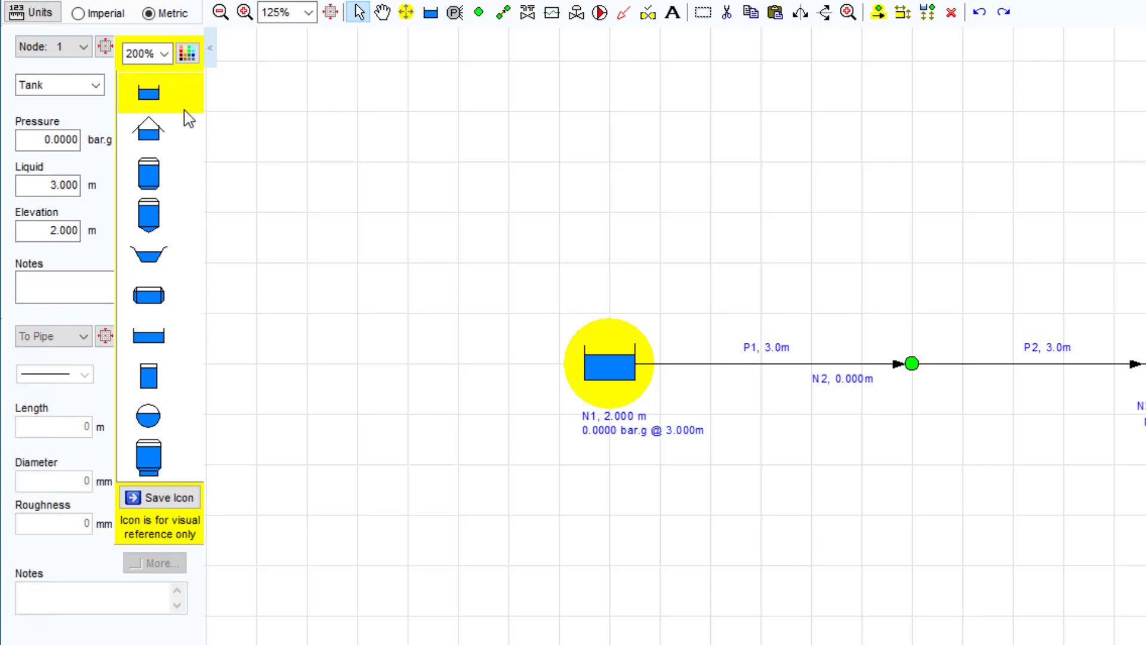
{"action": "left_click", "coordinate": [162, 455]}
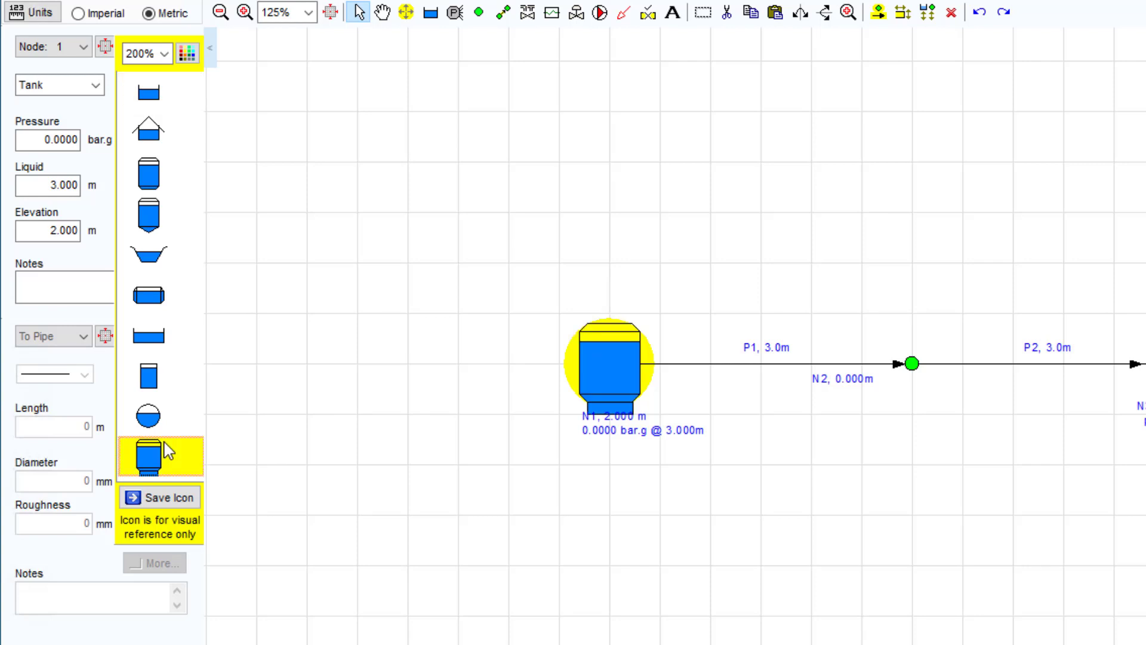
{"action": "left_click", "coordinate": [165, 55]}
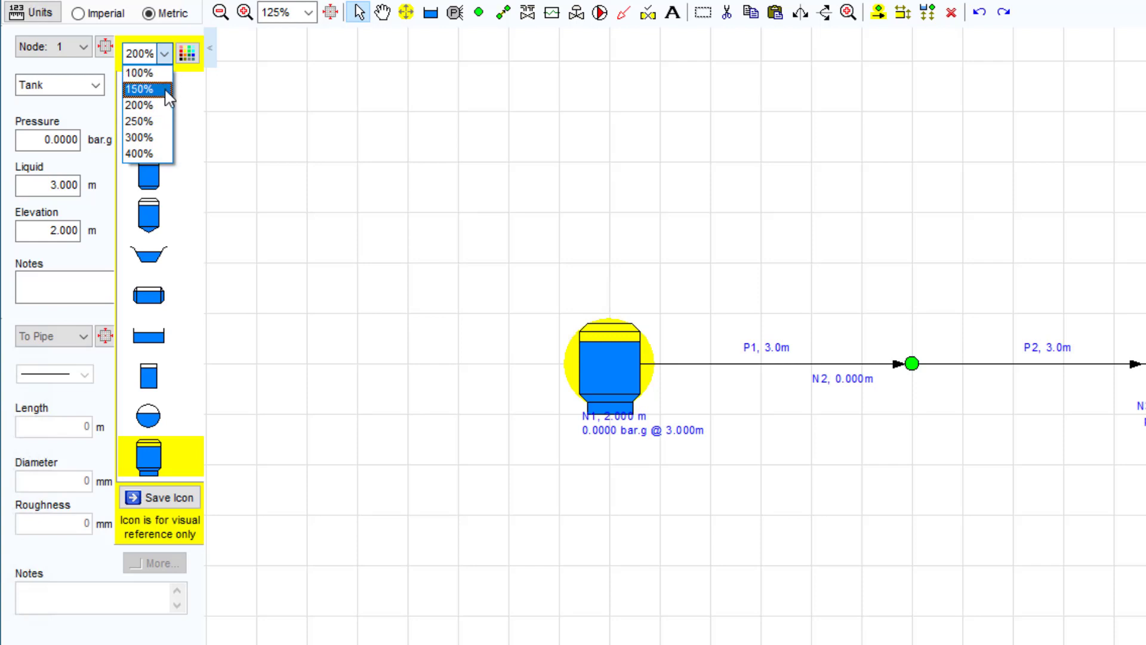
{"action": "left_click", "coordinate": [170, 88]}
{"action": "left_click", "coordinate": [193, 60]}
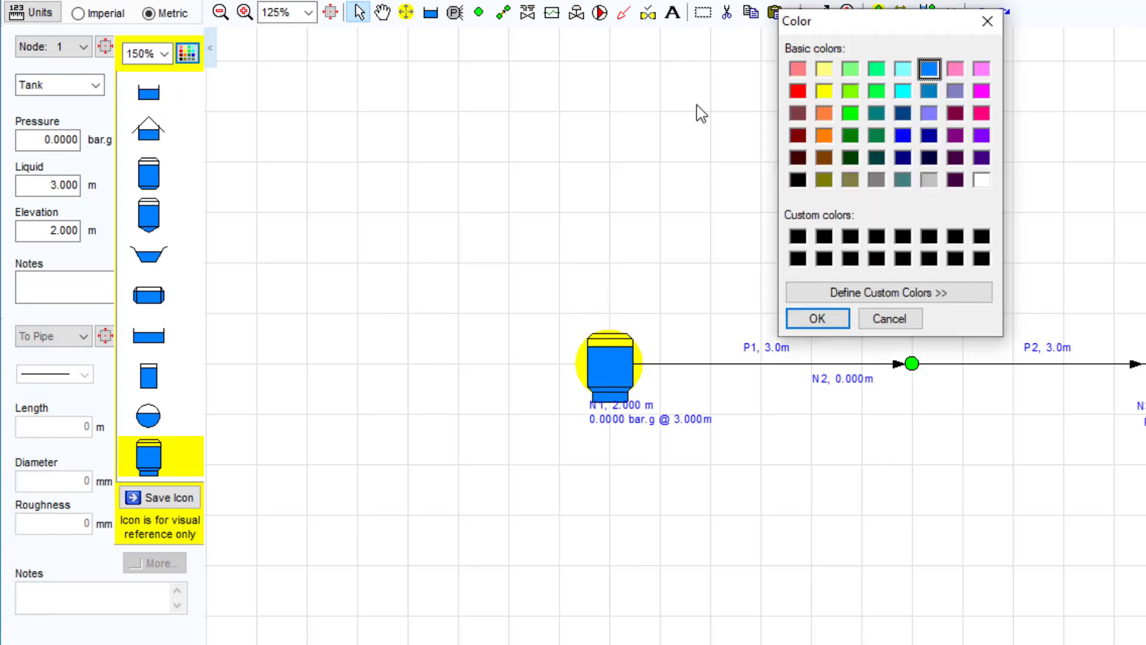
{"action": "left_click", "coordinate": [825, 91]}
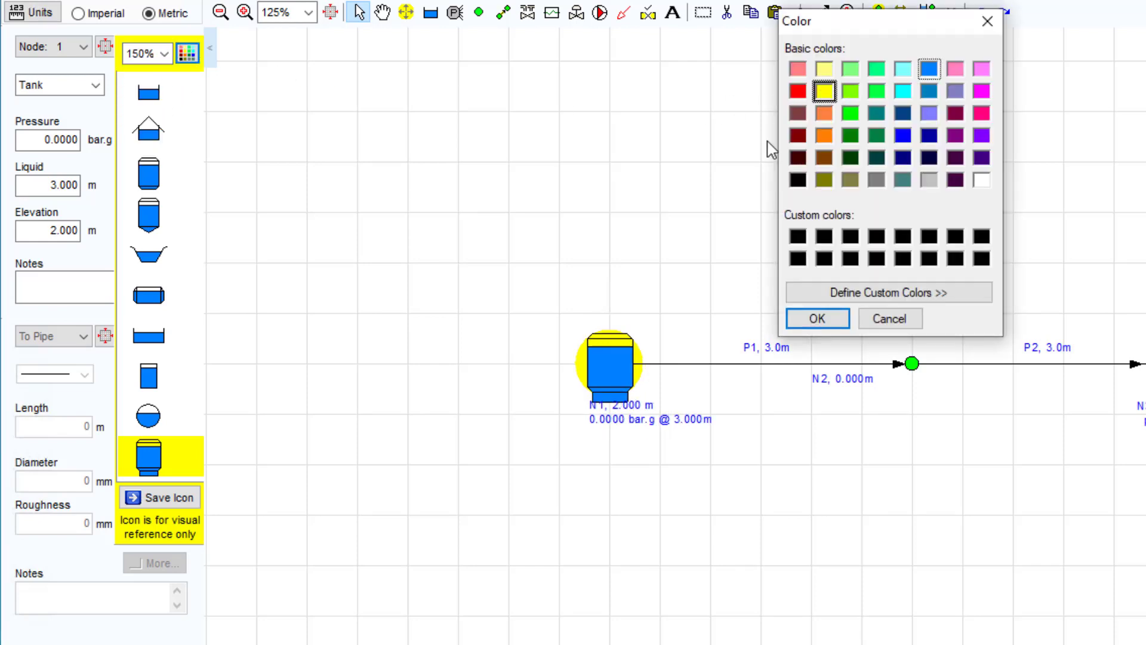
{"action": "left_click", "coordinate": [817, 319]}
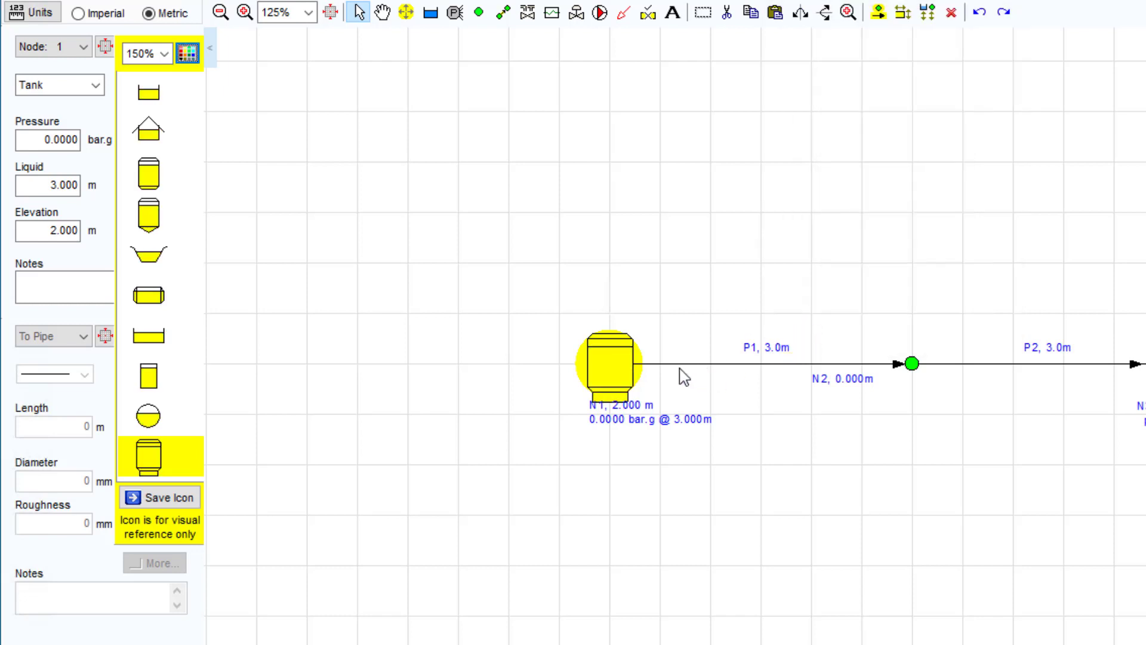
{"action": "left_click", "coordinate": [185, 499]}
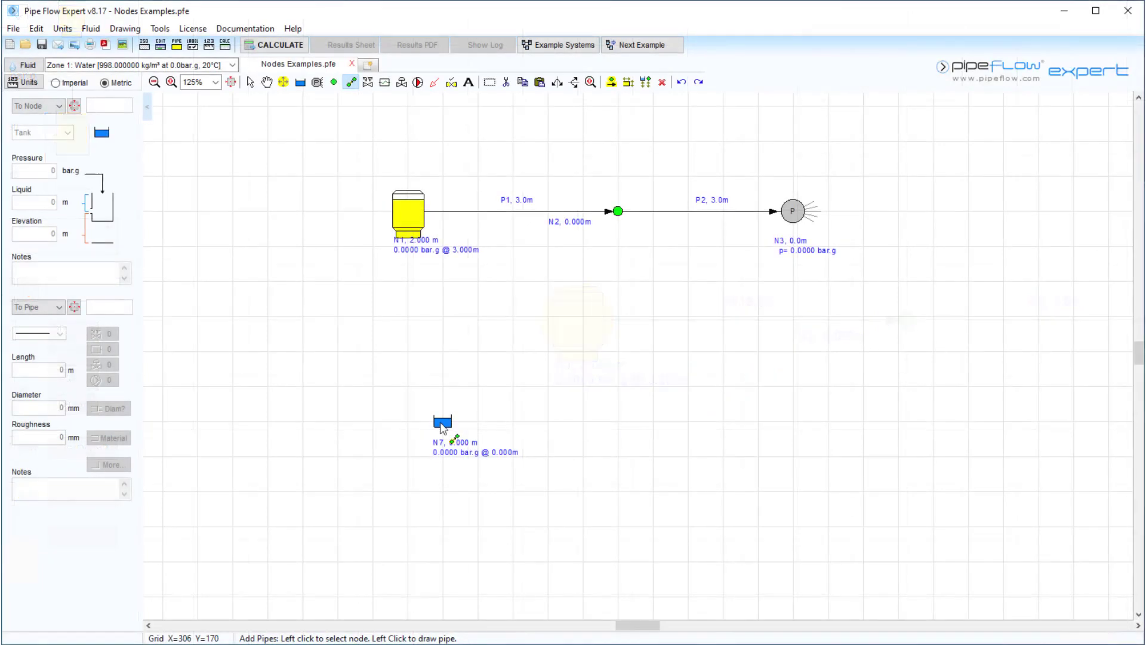
Draw pipes P3, P5 and P6 from new tank N7 through join points N6, N4 and N5.
{"action": "left_click", "coordinate": [441, 423]}
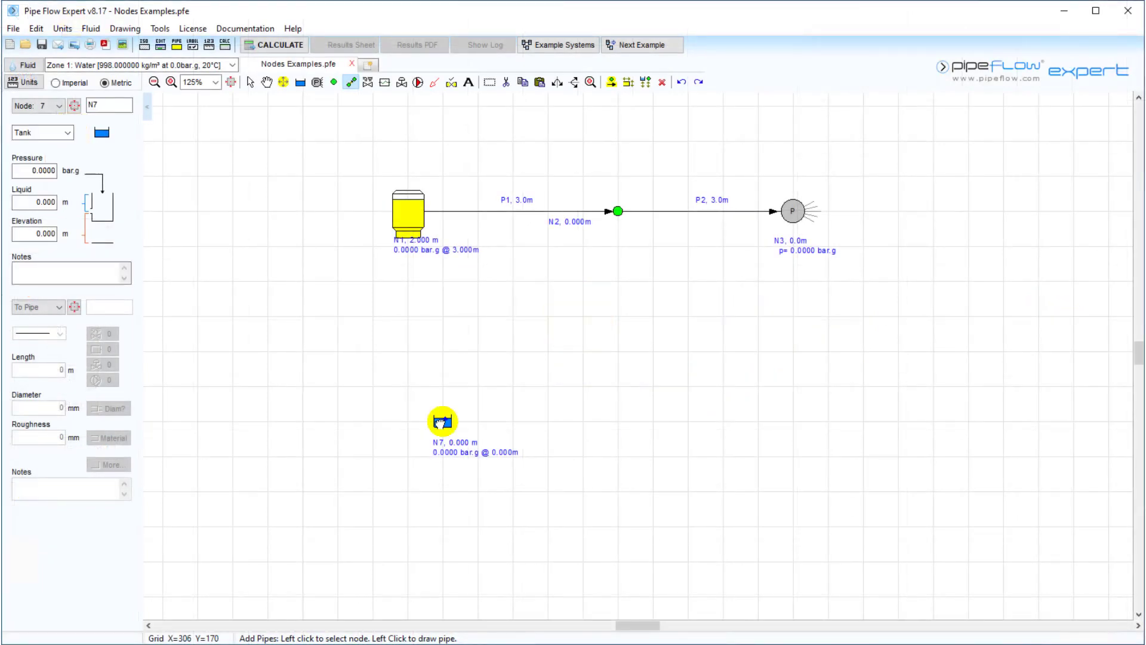
{"action": "left_click", "coordinate": [512, 422]}
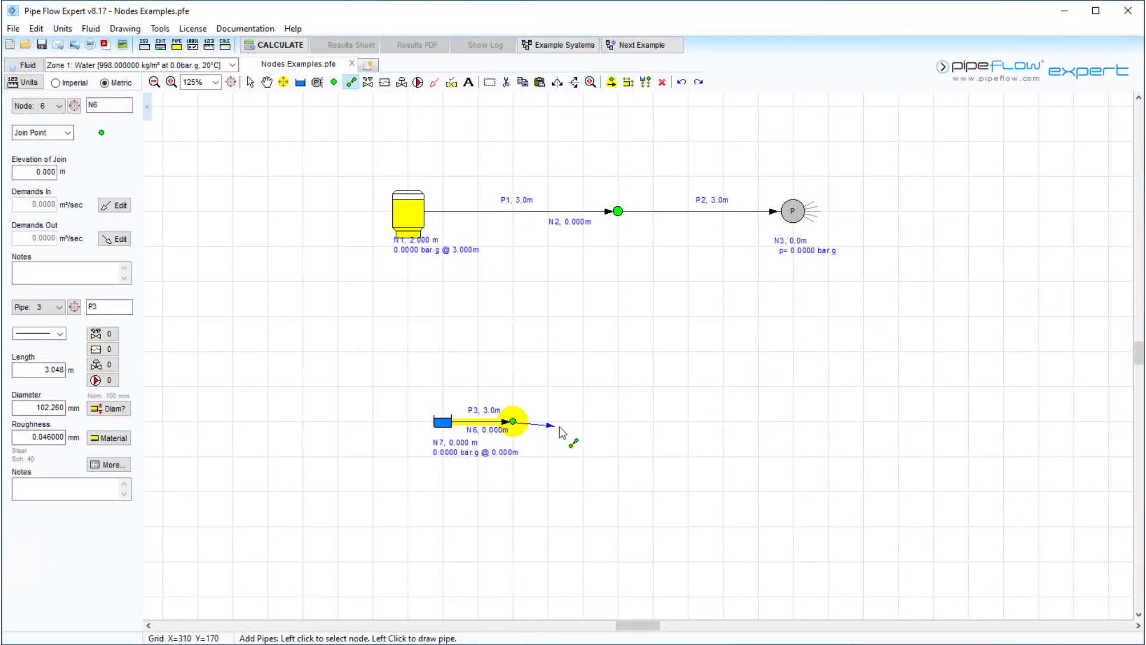
{"action": "left_click", "coordinate": [583, 422]}
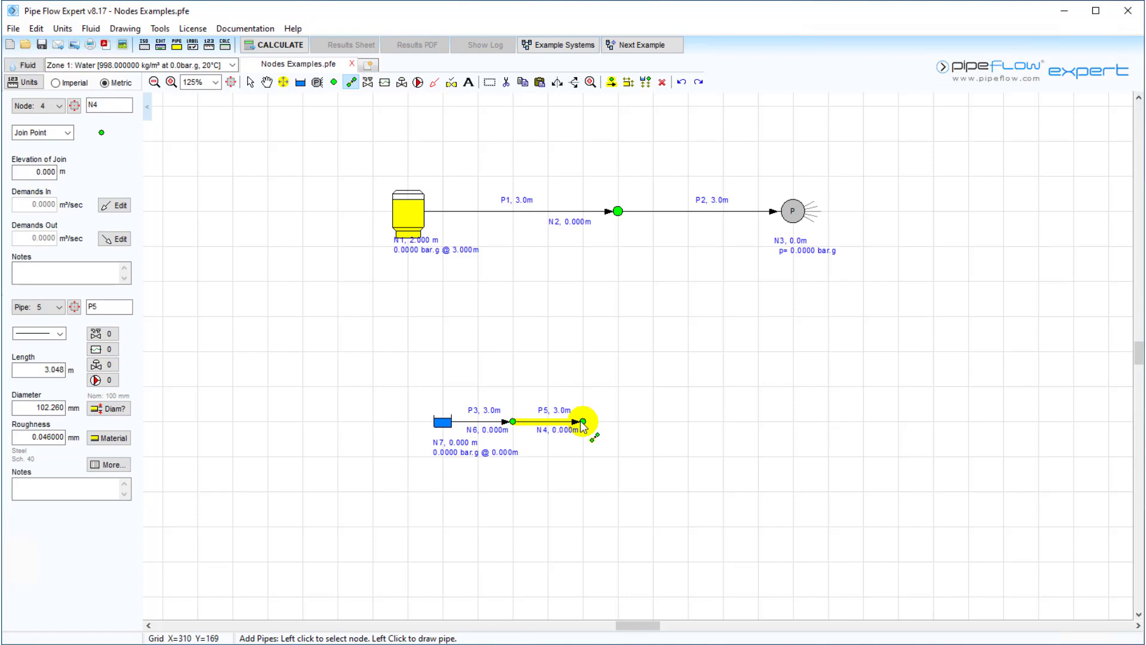
{"action": "left_click", "coordinate": [653, 422]}
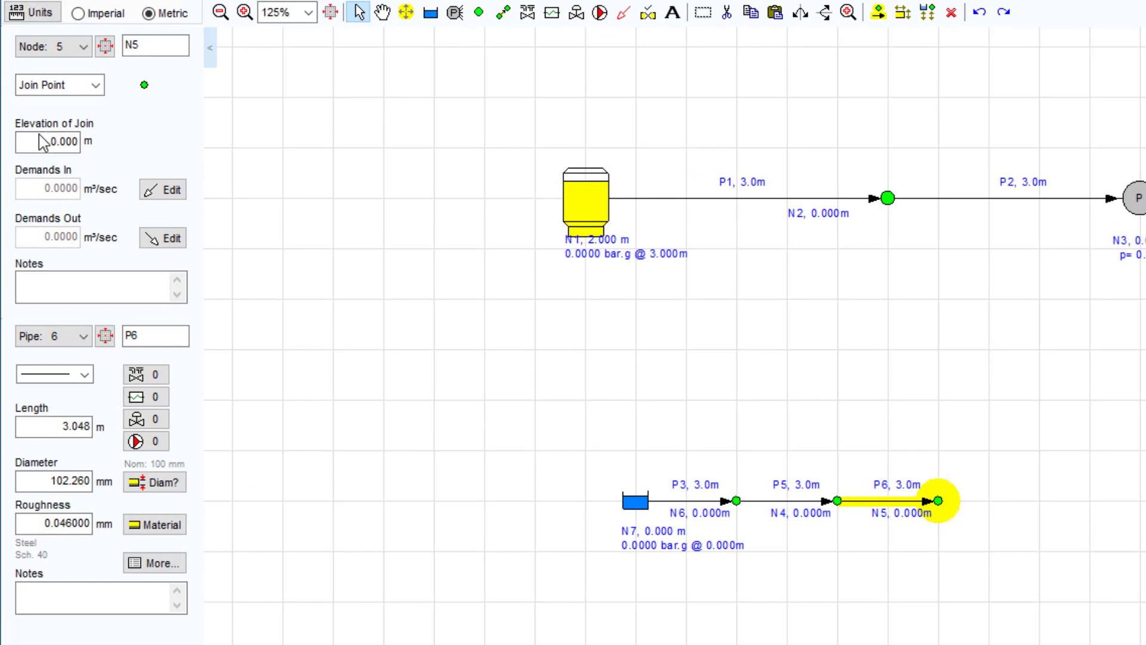
Give join point N5 a 2 m elevation and a 200% grey dot icon, and rename it Node 5.
{"action": "double_click", "coordinate": [43, 142]}
{"action": "type", "text": "2"}
{"action": "left_click", "coordinate": [144, 87]}
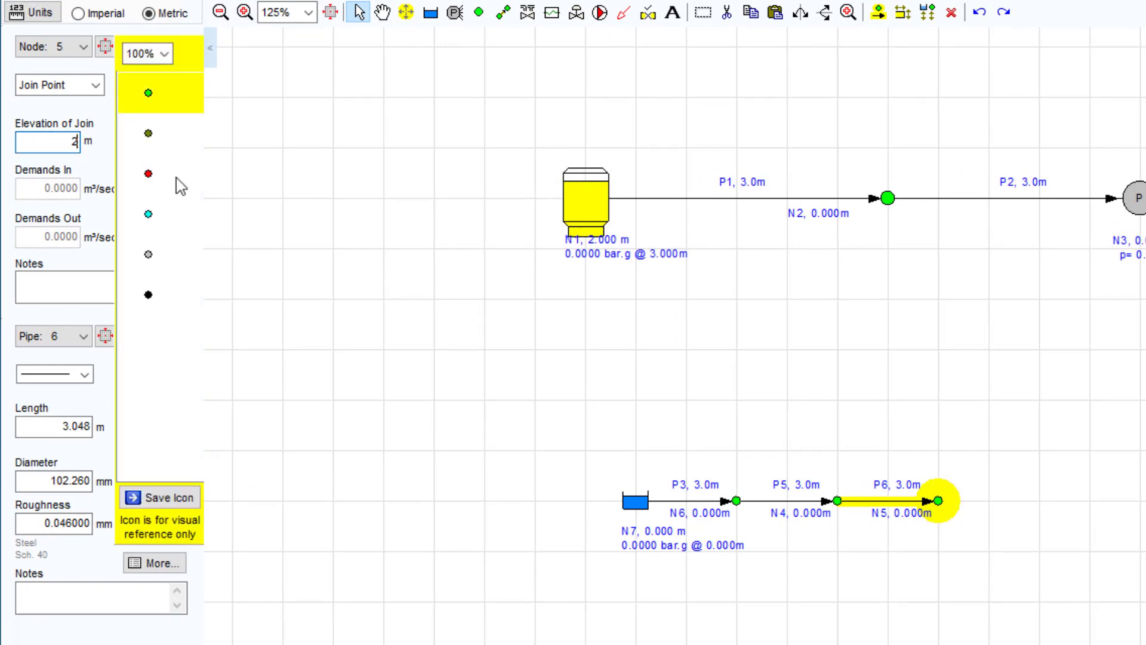
{"action": "left_click", "coordinate": [161, 261]}
{"action": "left_click", "coordinate": [164, 53]}
{"action": "left_click", "coordinate": [138, 103]}
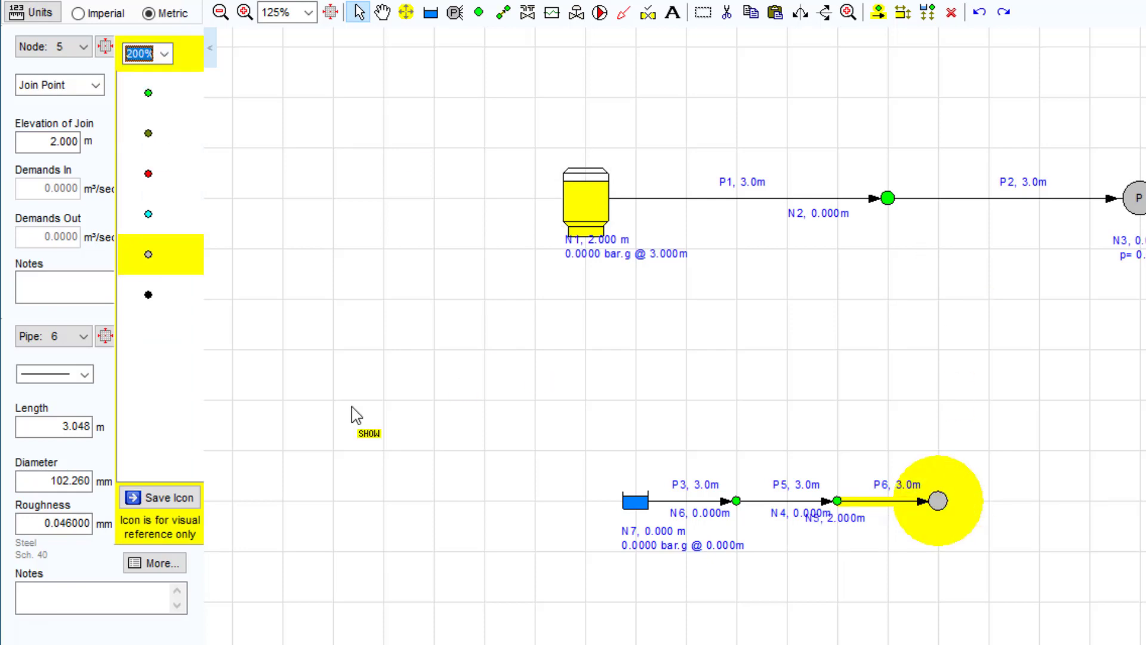
{"action": "left_click", "coordinate": [158, 498]}
{"action": "left_click", "coordinate": [160, 45]}
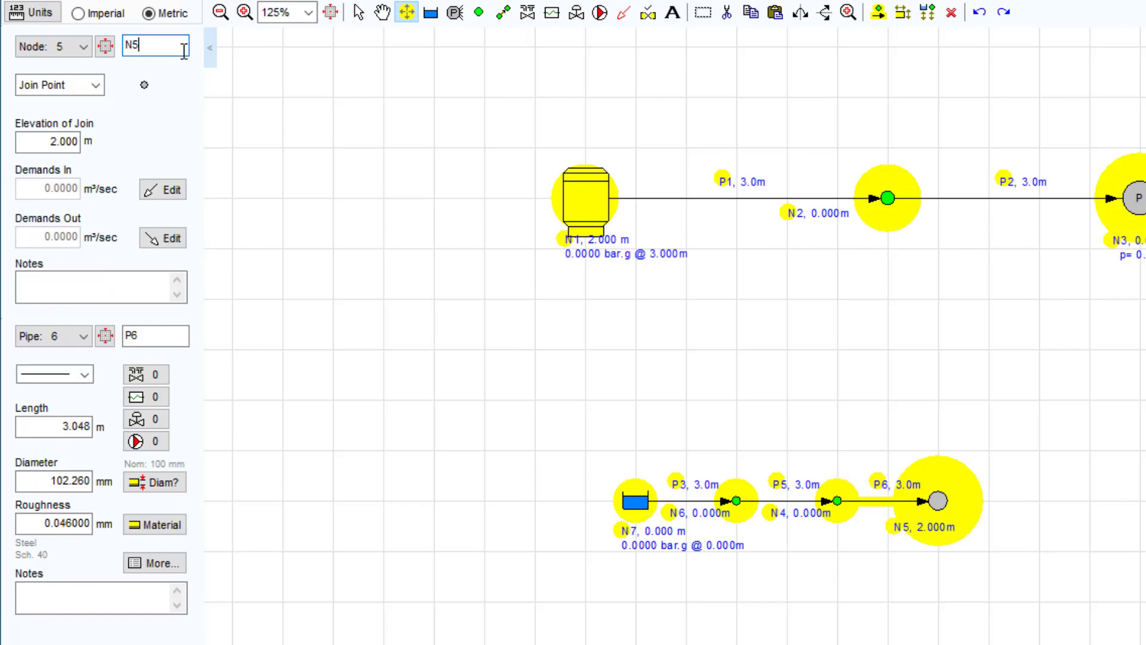
{"action": "type", "text": "ode"}
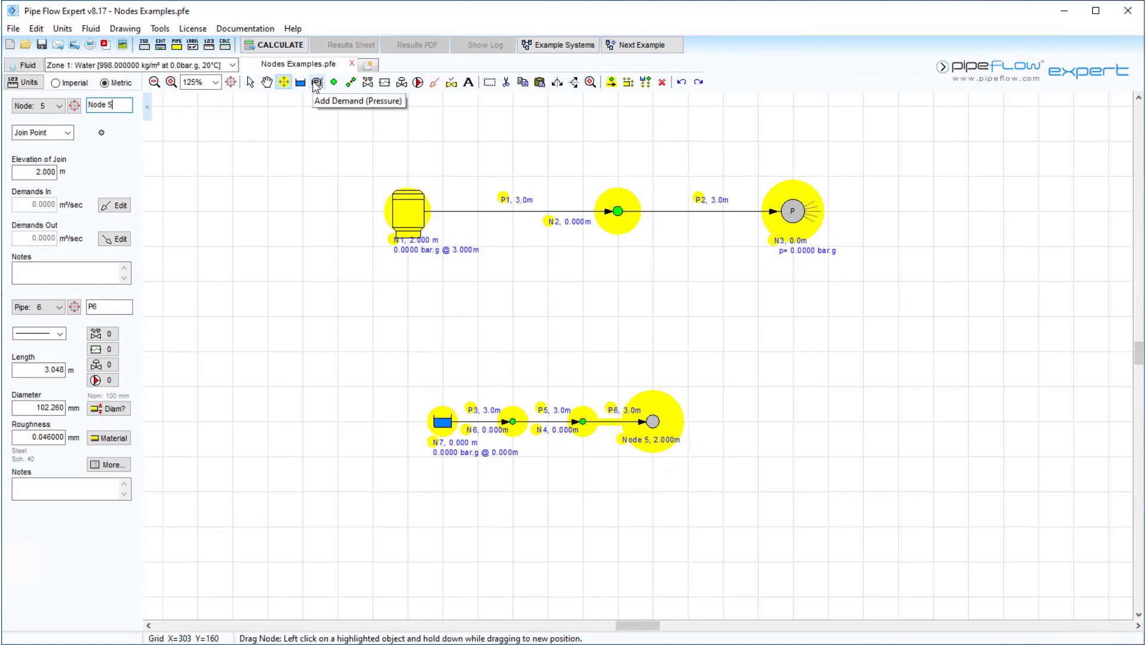
Apply a fixed pressure demand to Node 5, converting it to an end pressure node at 0.0000 bar.g.
{"action": "left_click", "coordinate": [317, 83]}
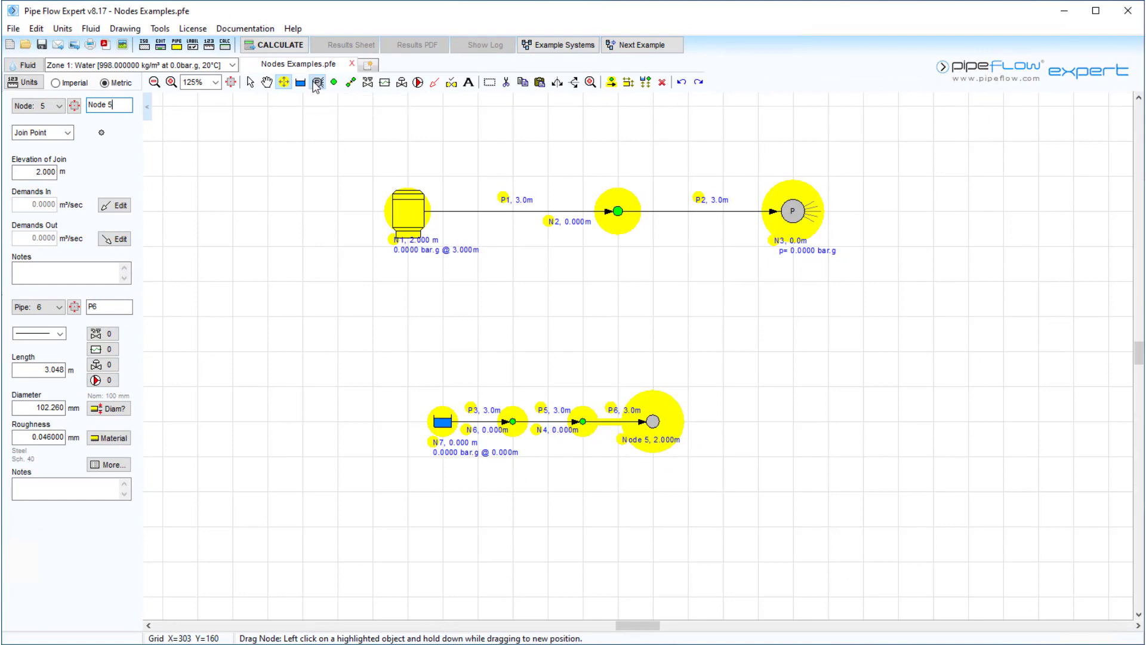
{"action": "left_click", "coordinate": [648, 421]}
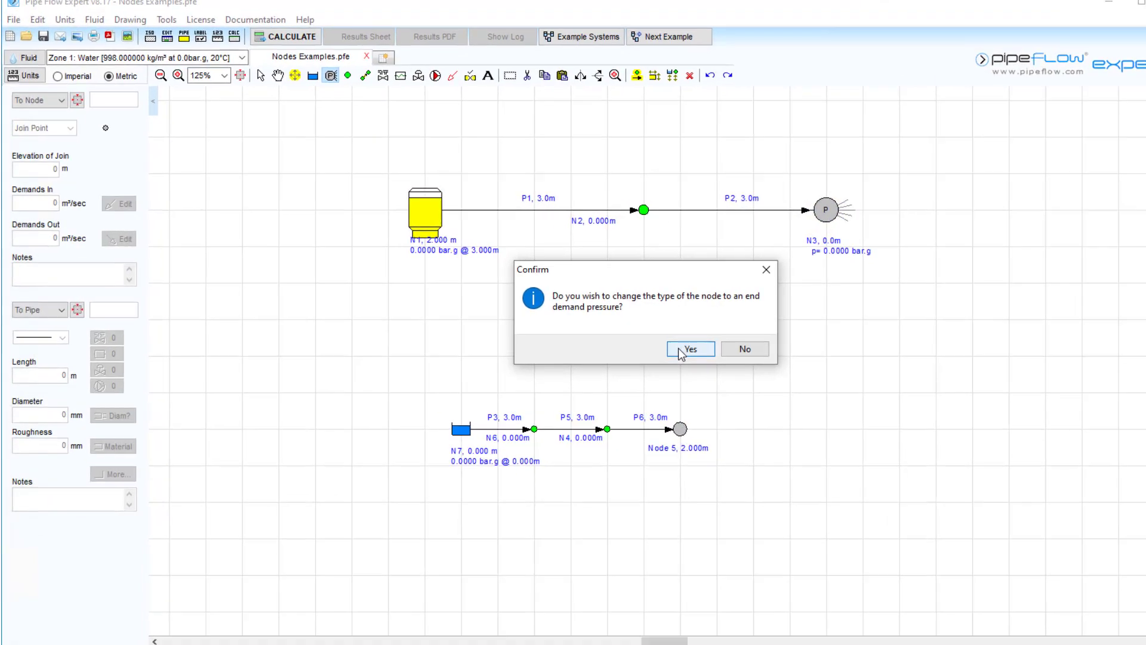
{"action": "left_click", "coordinate": [651, 344]}
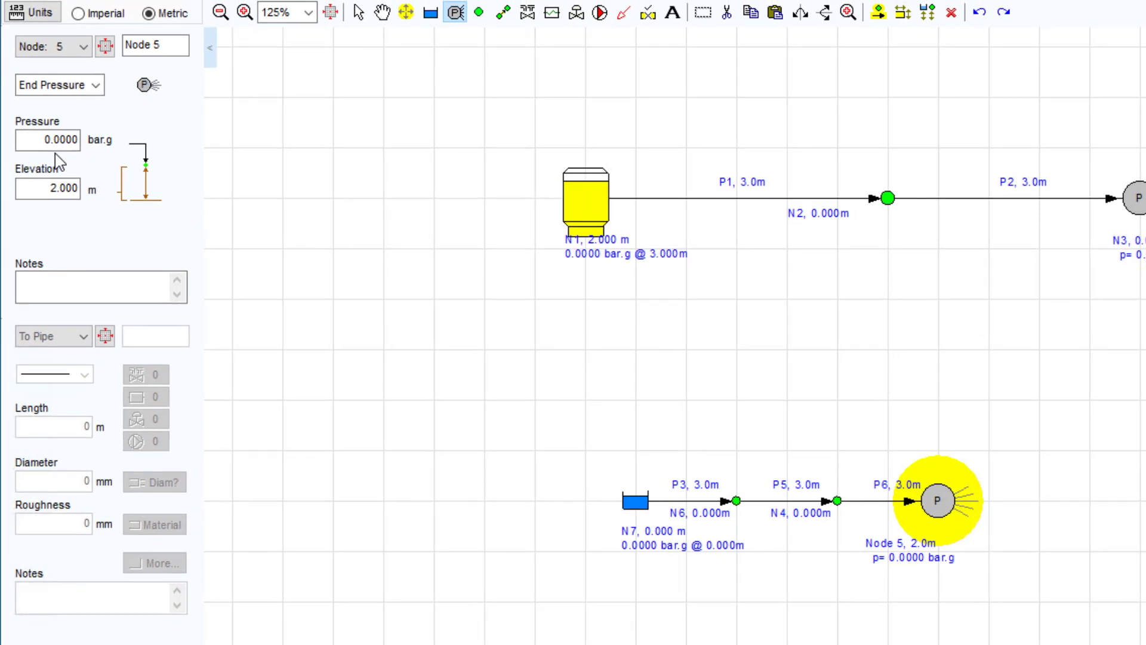
Add an Open Pipe Exit fitting (K 1.00) at the End of Pipe position on P6 and save it.
{"action": "left_click", "coordinate": [528, 12]}
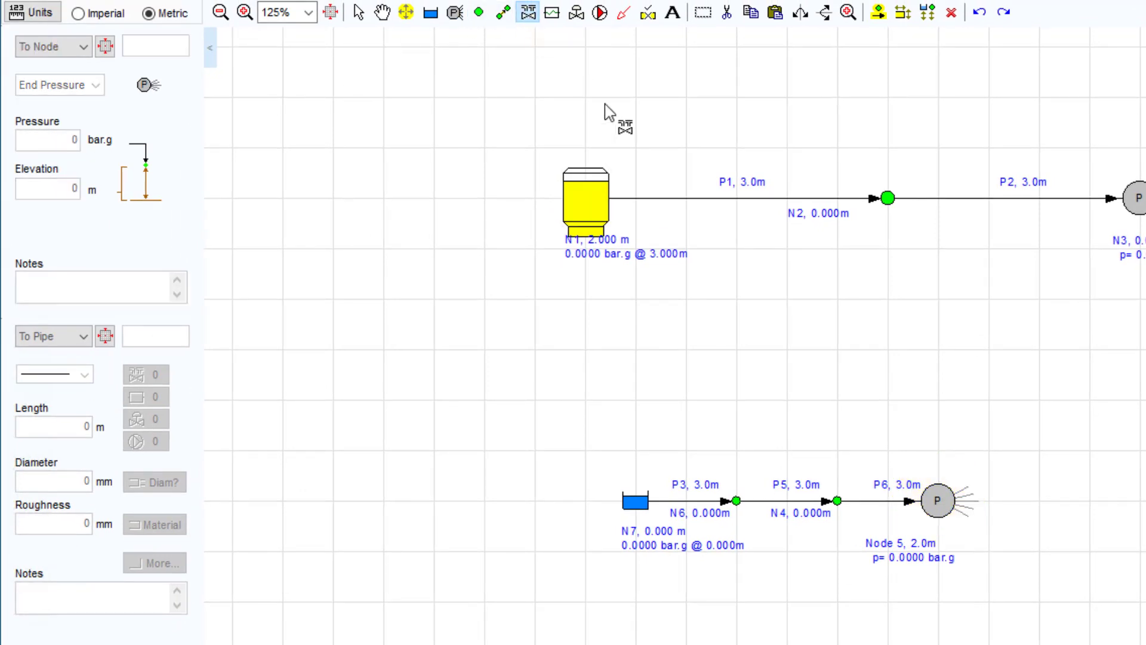
{"action": "left_click", "coordinate": [880, 500]}
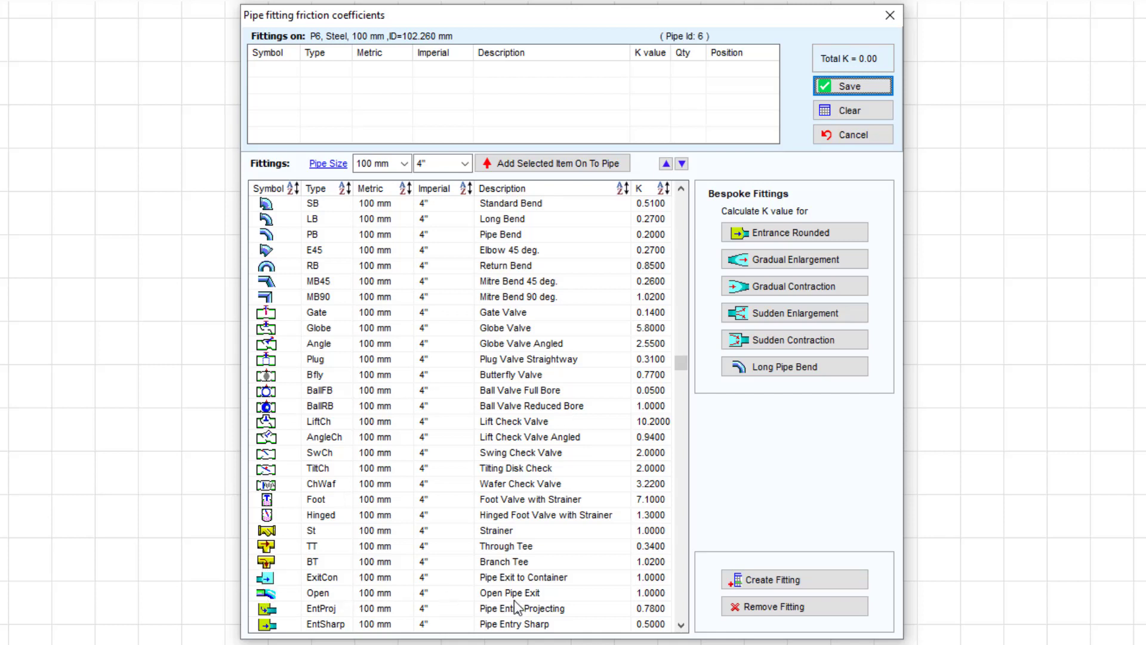
{"action": "left_click", "coordinate": [593, 594]}
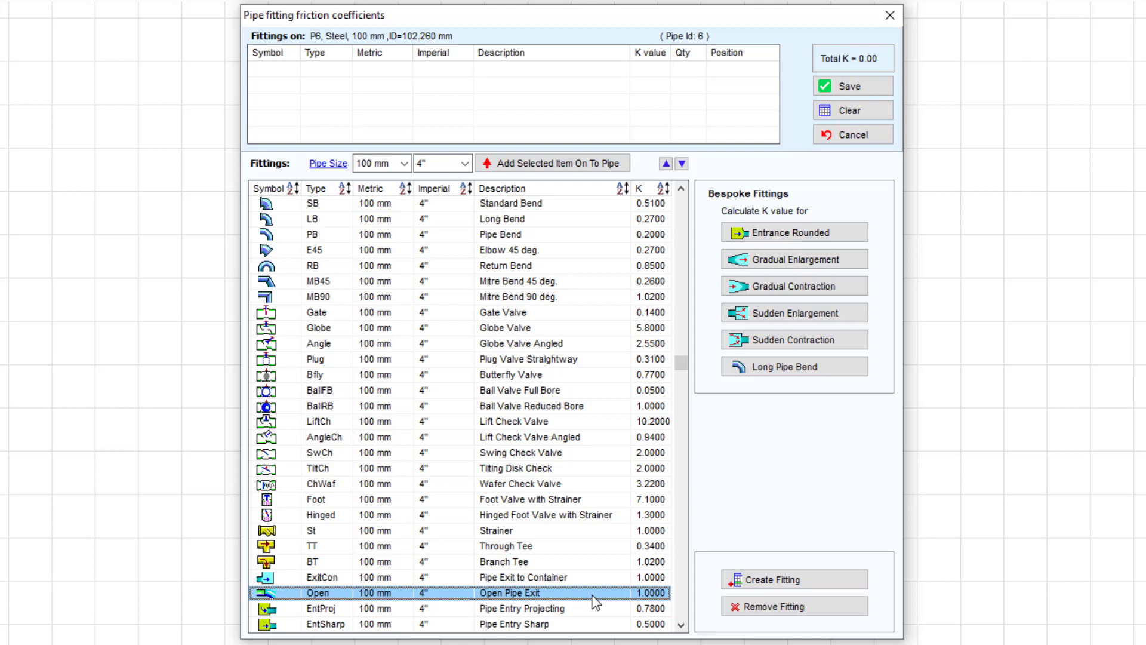
{"action": "double_click", "coordinate": [596, 594]}
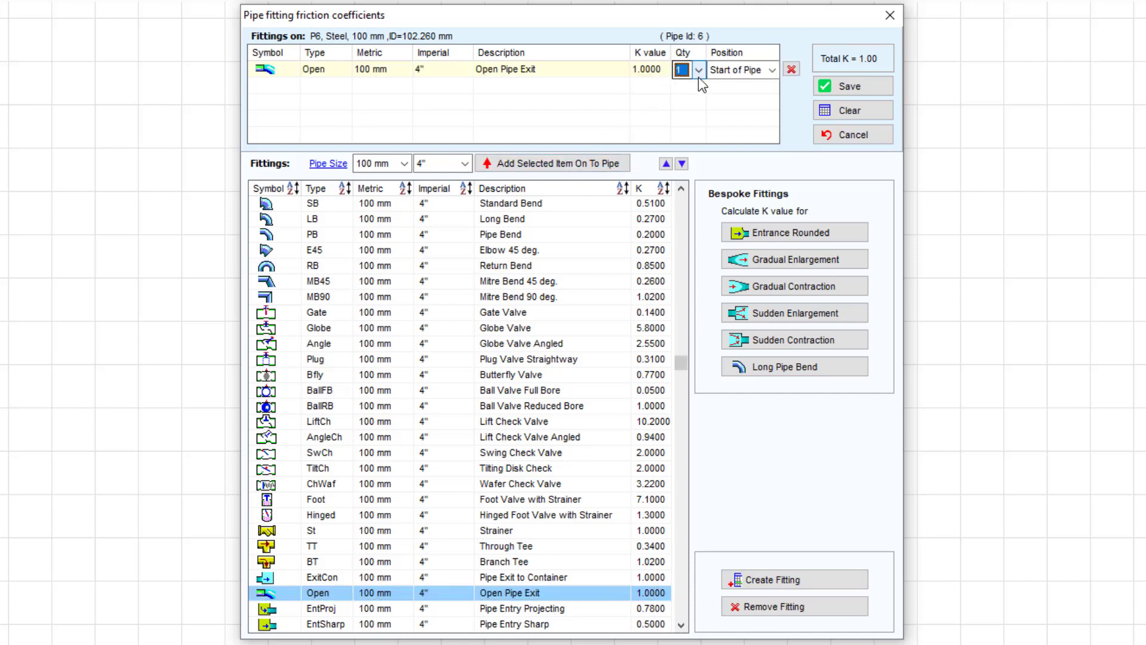
{"action": "left_click", "coordinate": [750, 69]}
{"action": "left_click", "coordinate": [749, 99]}
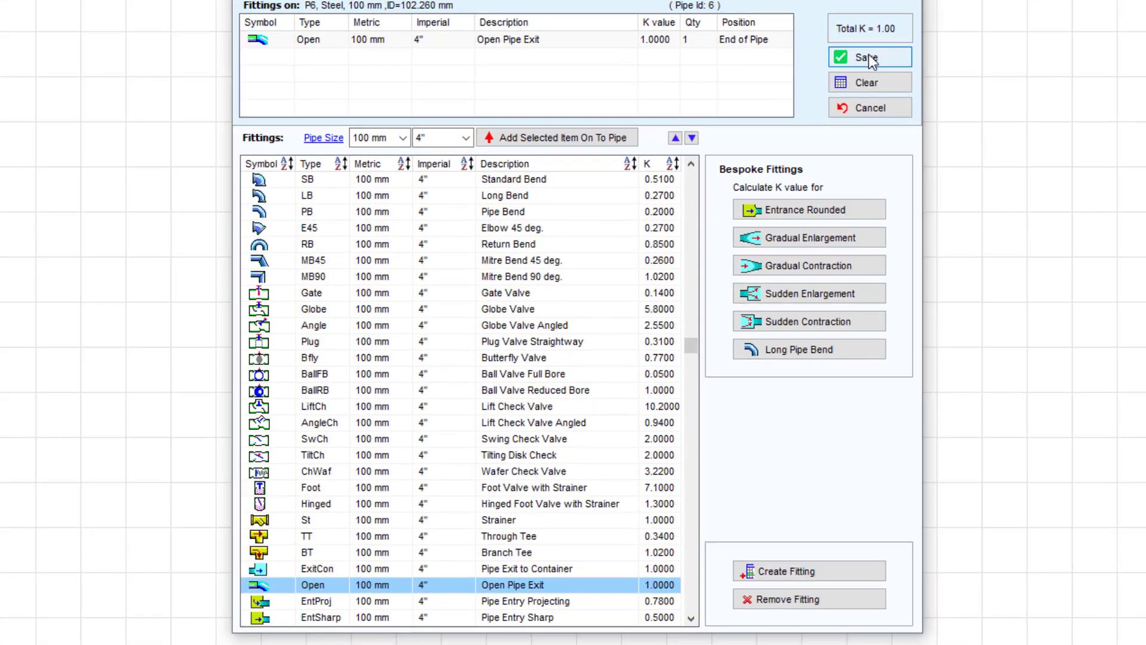
{"action": "left_click", "coordinate": [853, 87]}
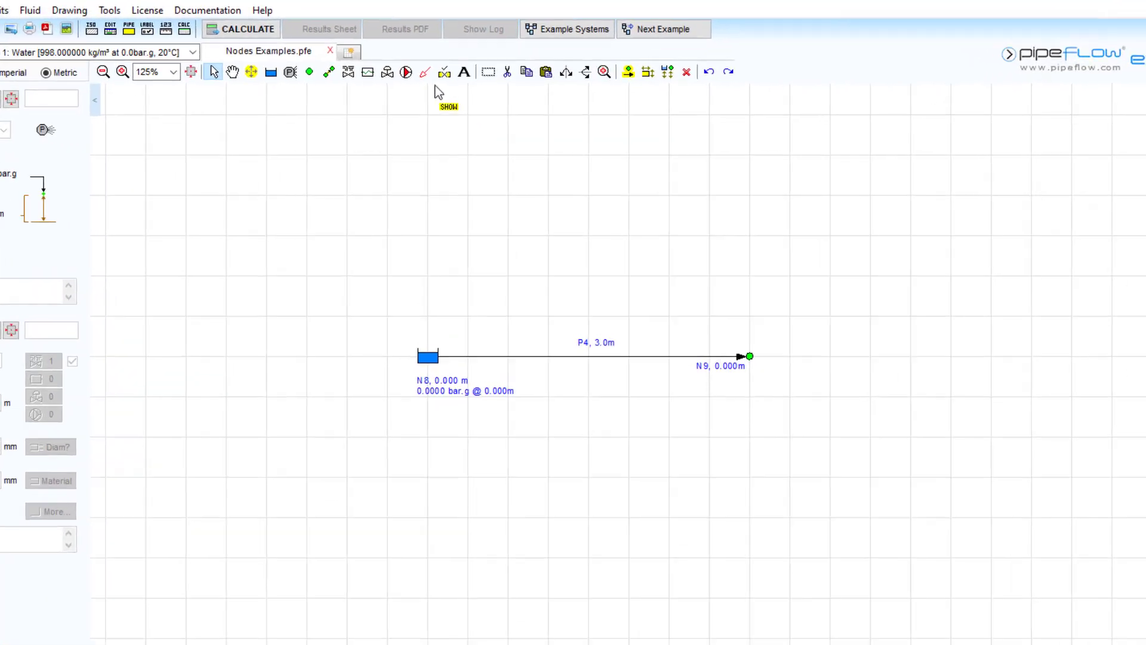
Set join point N9's Out Flow demand to 0.002 m³/sec with the Add Demand (Flow) tool.
{"action": "left_click", "coordinate": [411, 56]}
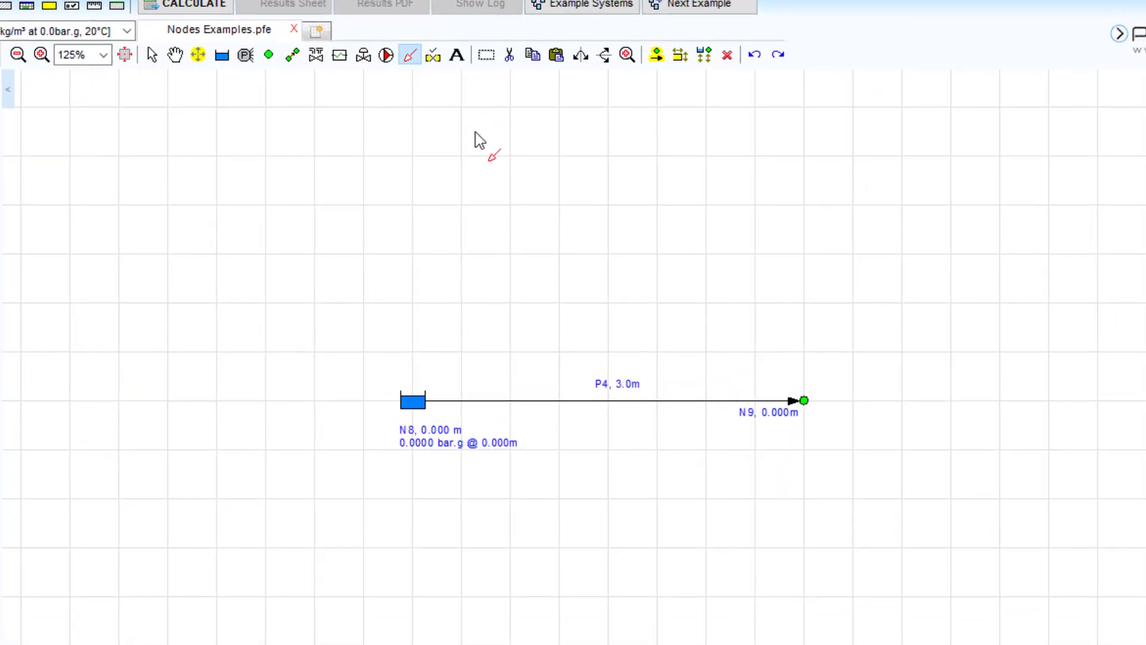
{"action": "left_click", "coordinate": [808, 403]}
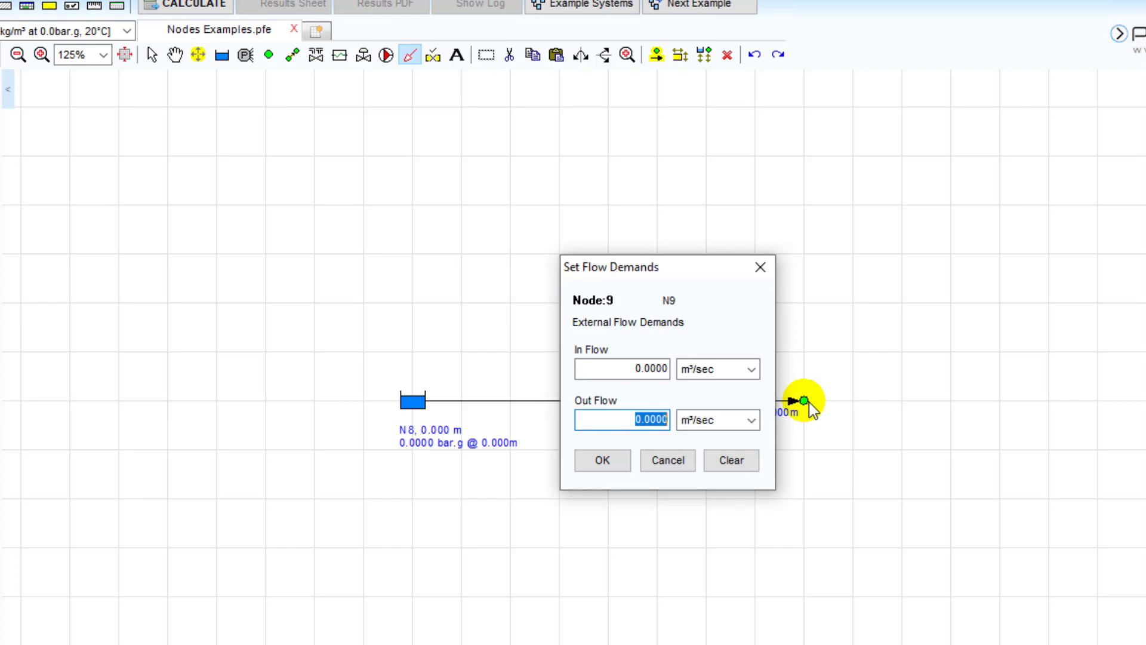
{"action": "left_click", "coordinate": [667, 459]}
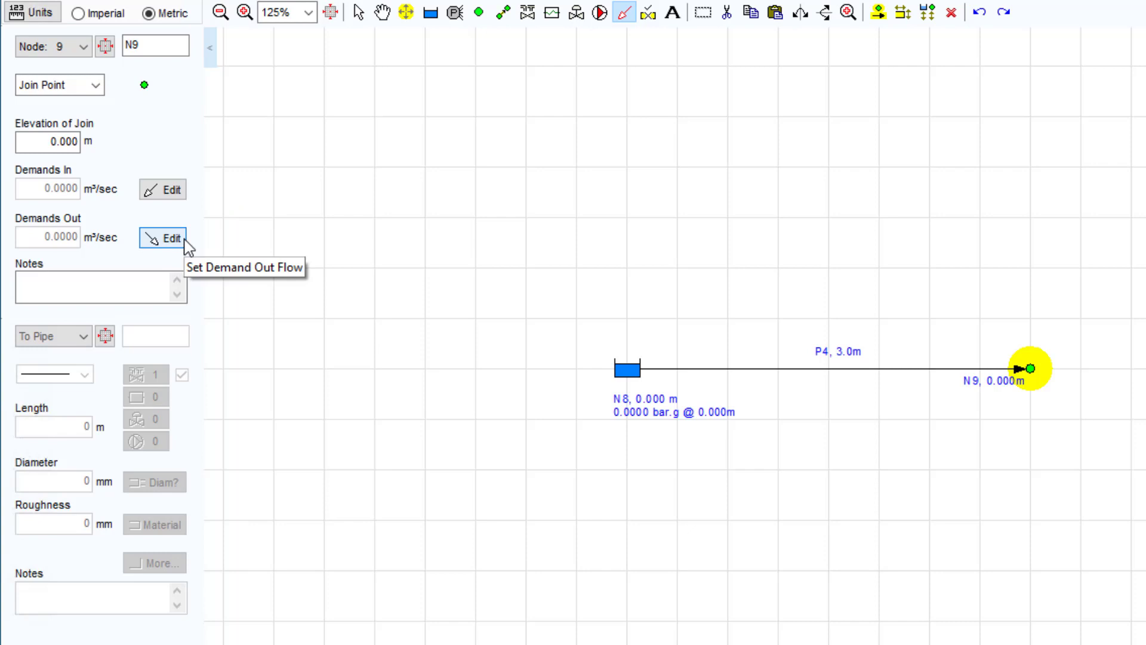
{"action": "left_click", "coordinate": [184, 240]}
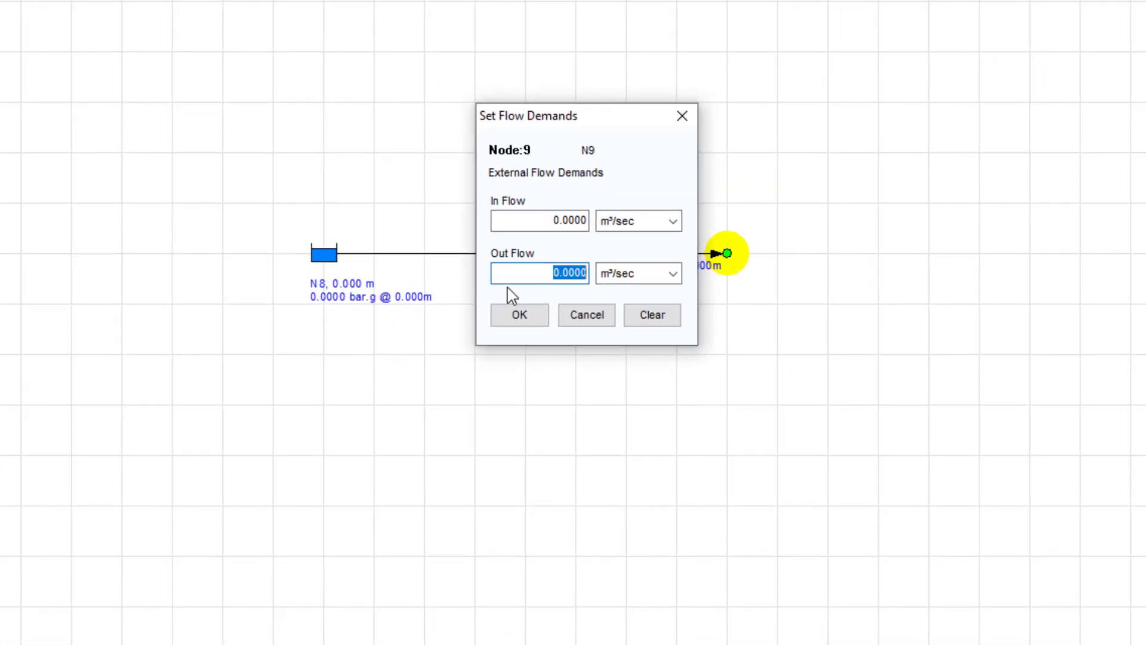
{"action": "left_click", "coordinate": [673, 275]}
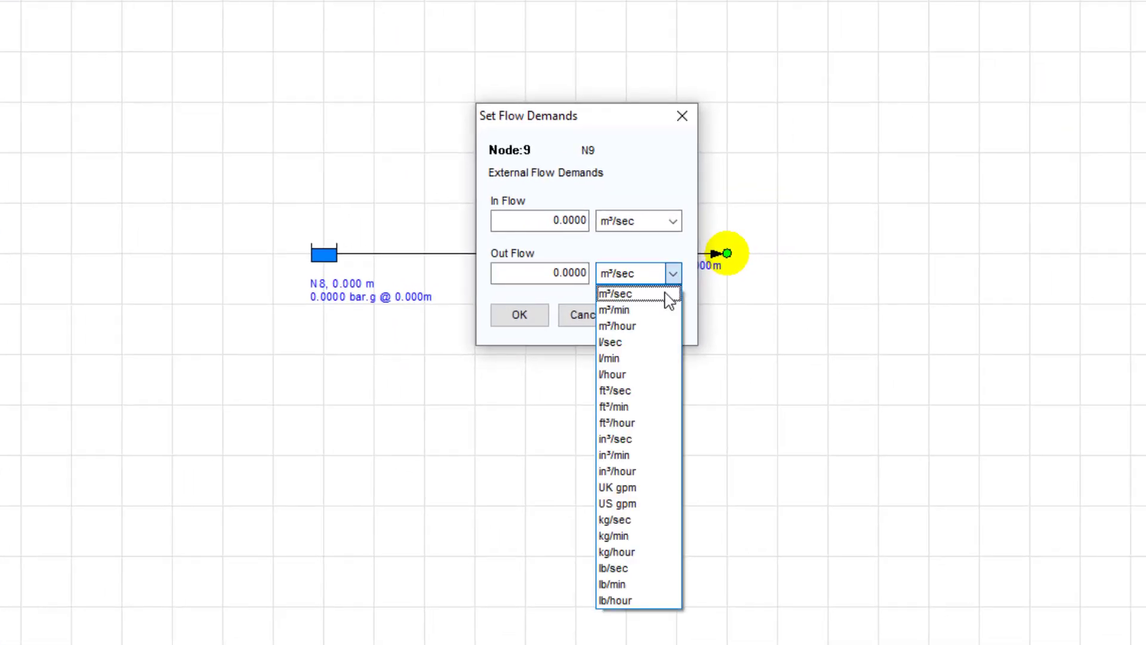
{"action": "left_click", "coordinate": [669, 293]}
{"action": "left_click_drag", "start_coordinate": [537, 272], "coordinate": [590, 275]}
{"action": "type", "text": "0.002"}
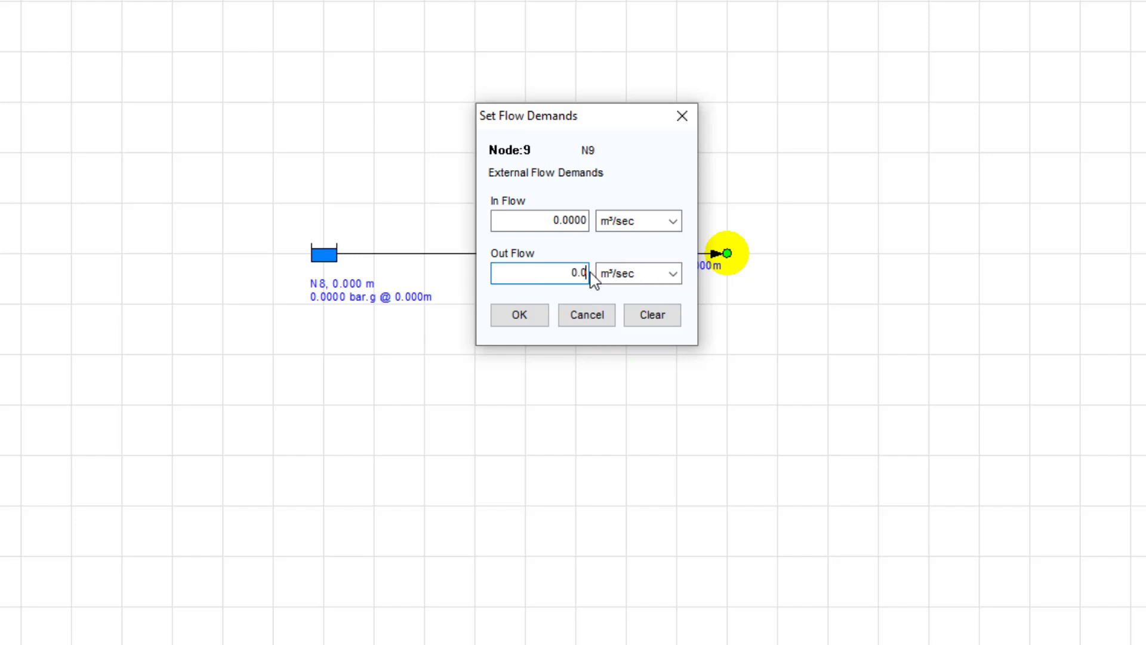
{"action": "left_click", "coordinate": [537, 321]}
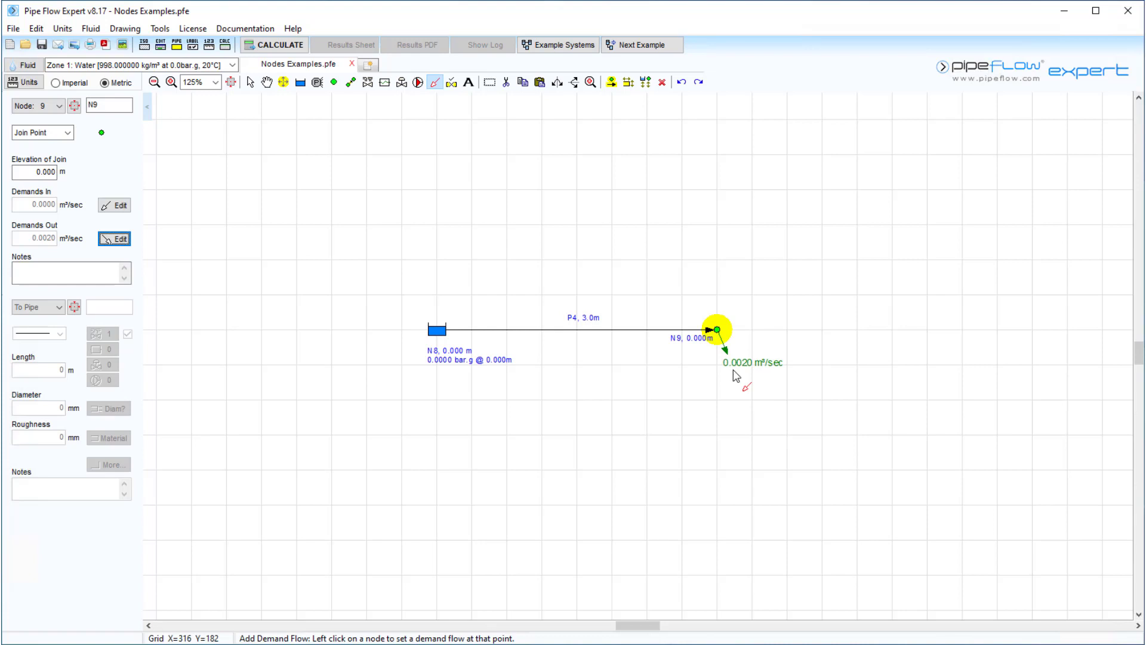
Calculate the network and check P4's results: 0.0020 m³/sec at 0.244 m/sec.
{"action": "left_click", "coordinate": [276, 47]}
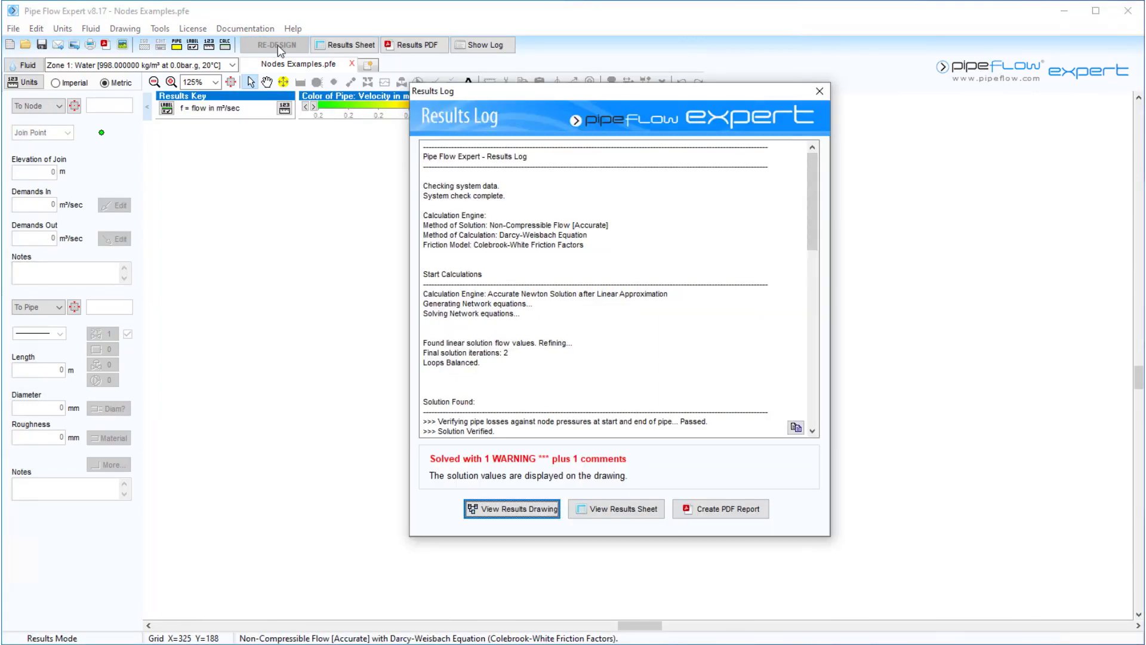
{"action": "left_click", "coordinate": [514, 508]}
{"action": "mouse_move", "coordinate": [583, 357]}
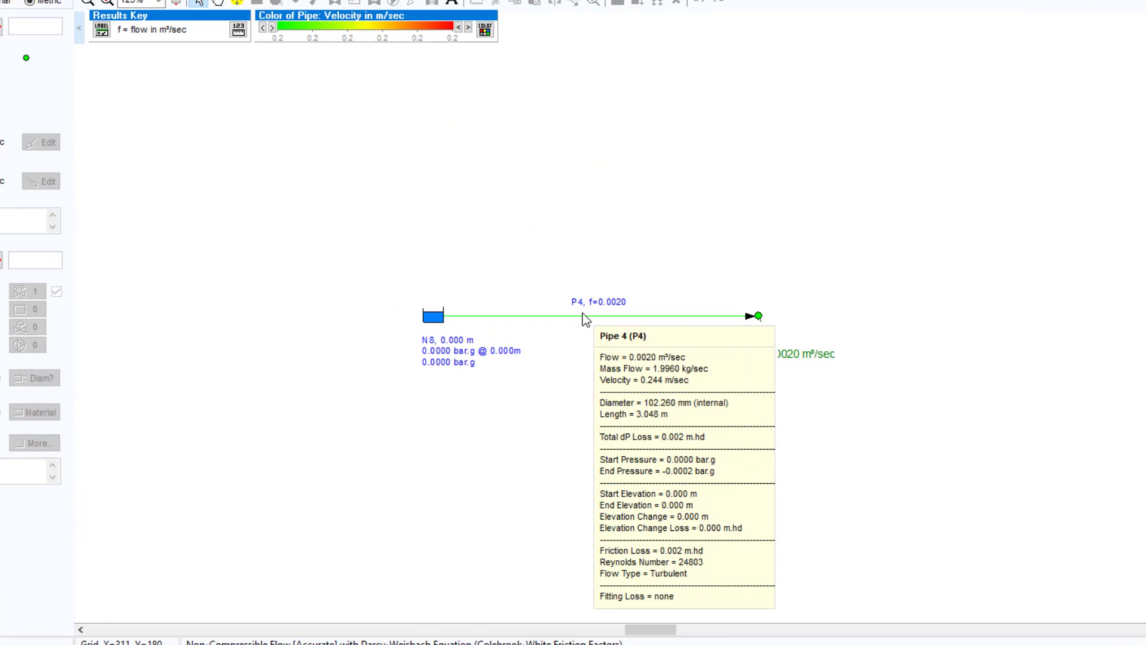